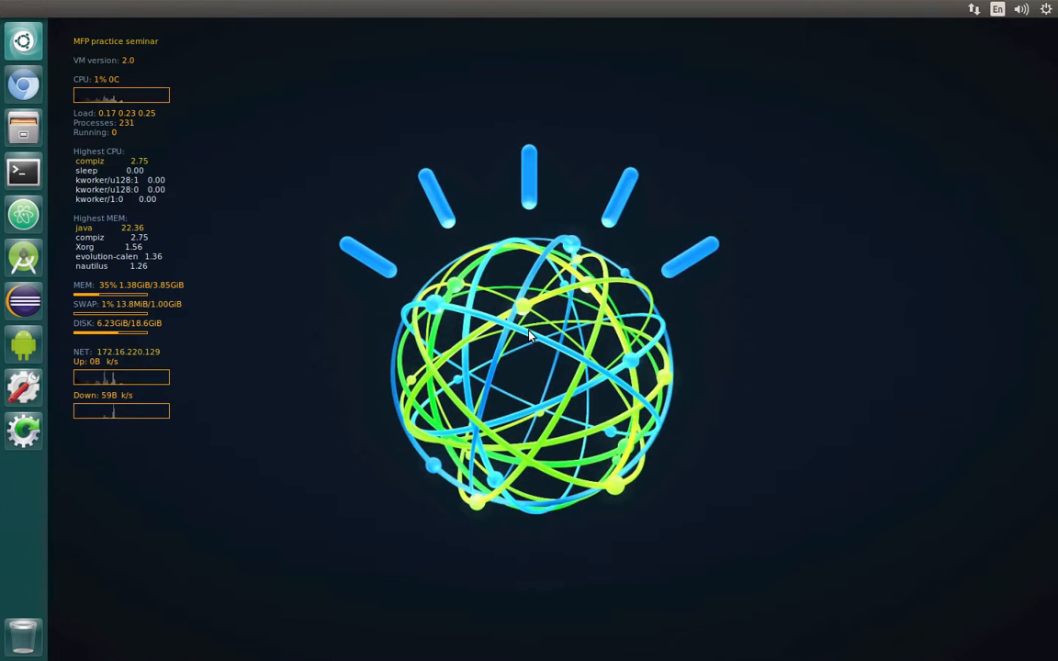
- Launch Chromium, open the Bluemix bookmark, start logging in and dismiss the keyring prompt
left_click(26, 87)
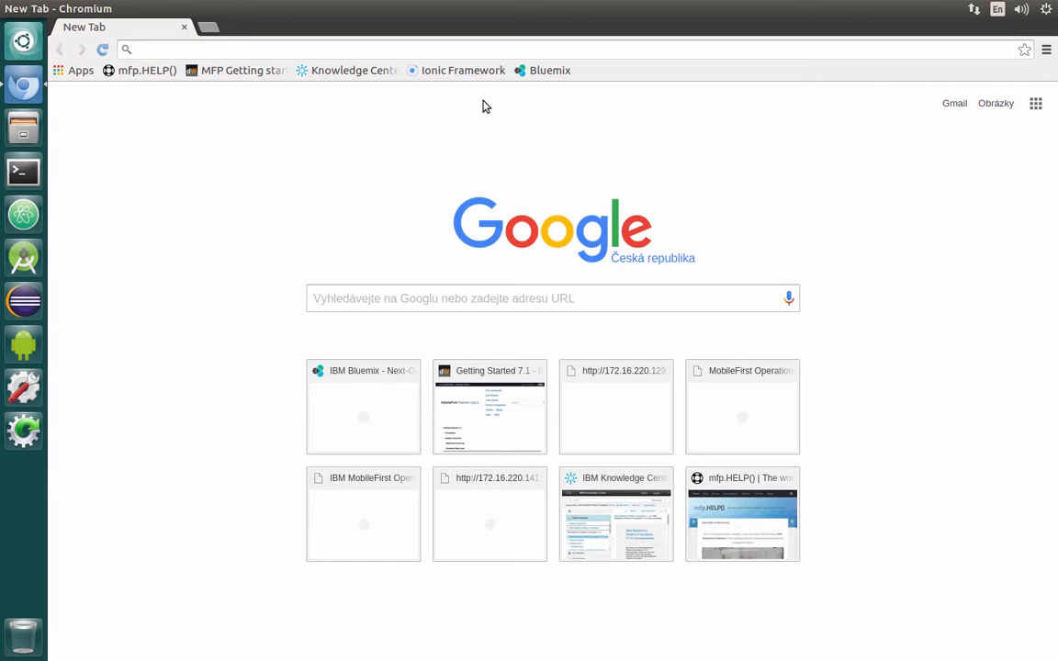
left_click(557, 75)
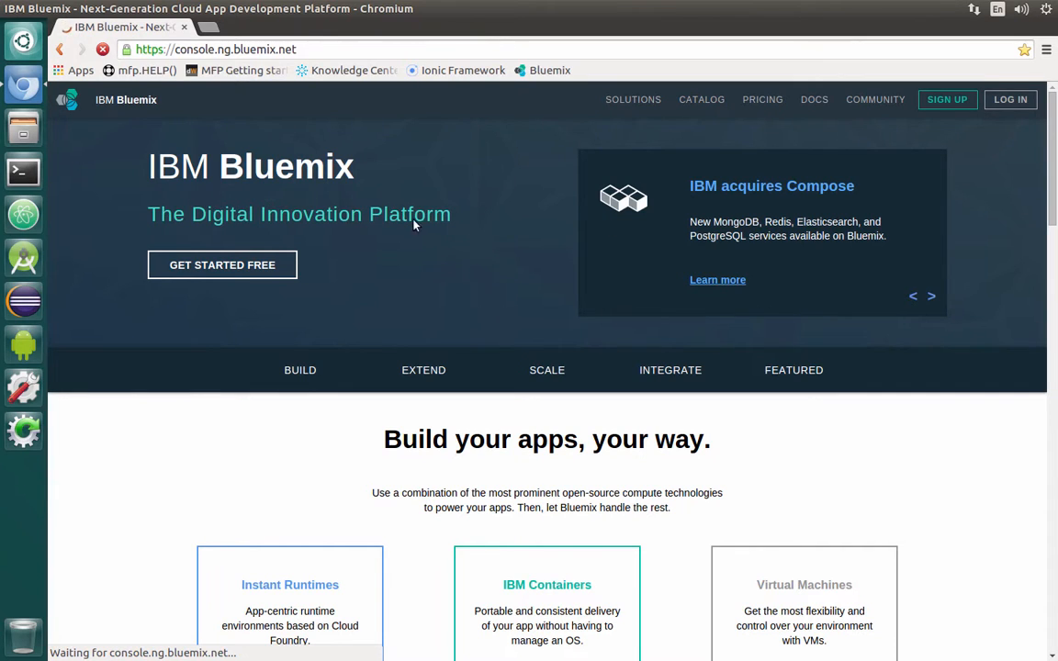
left_click(1011, 99)
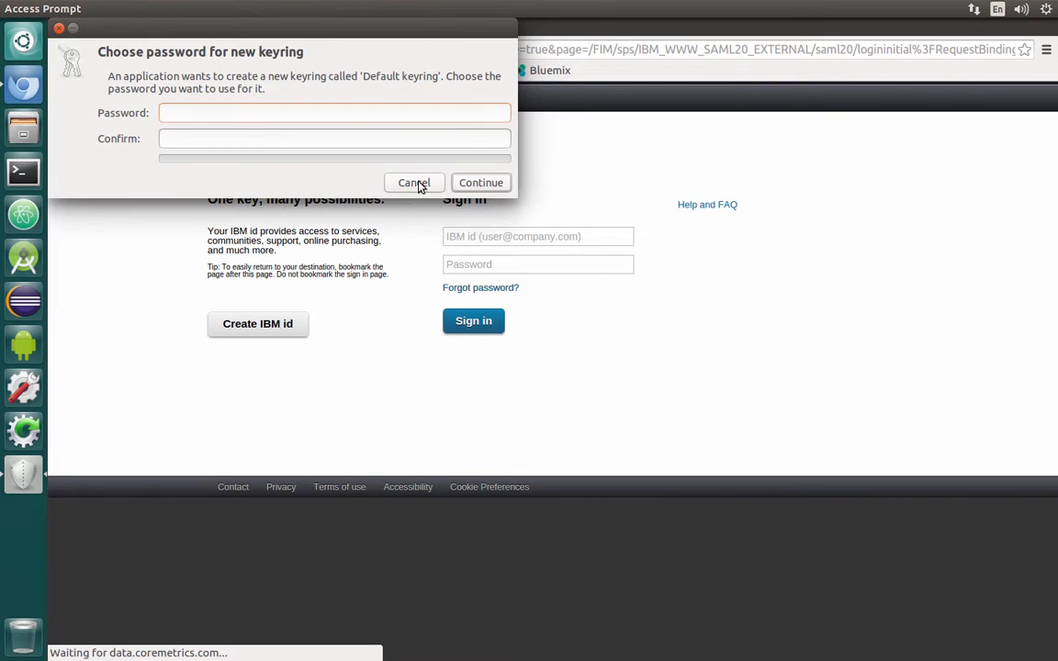
left_click(414, 182)
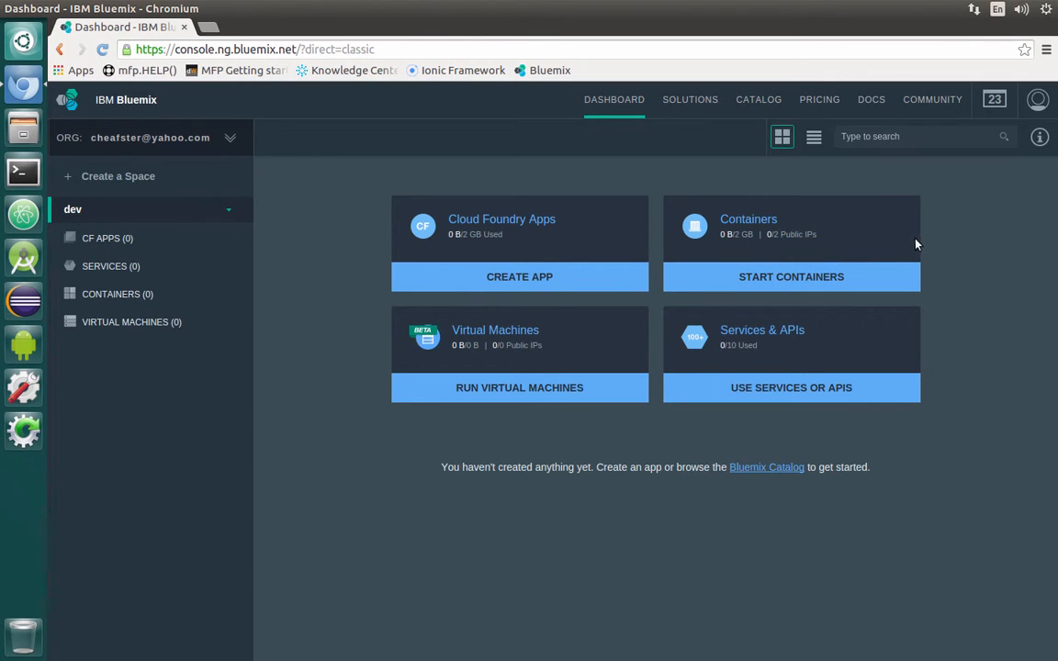
left_click(1038, 100)
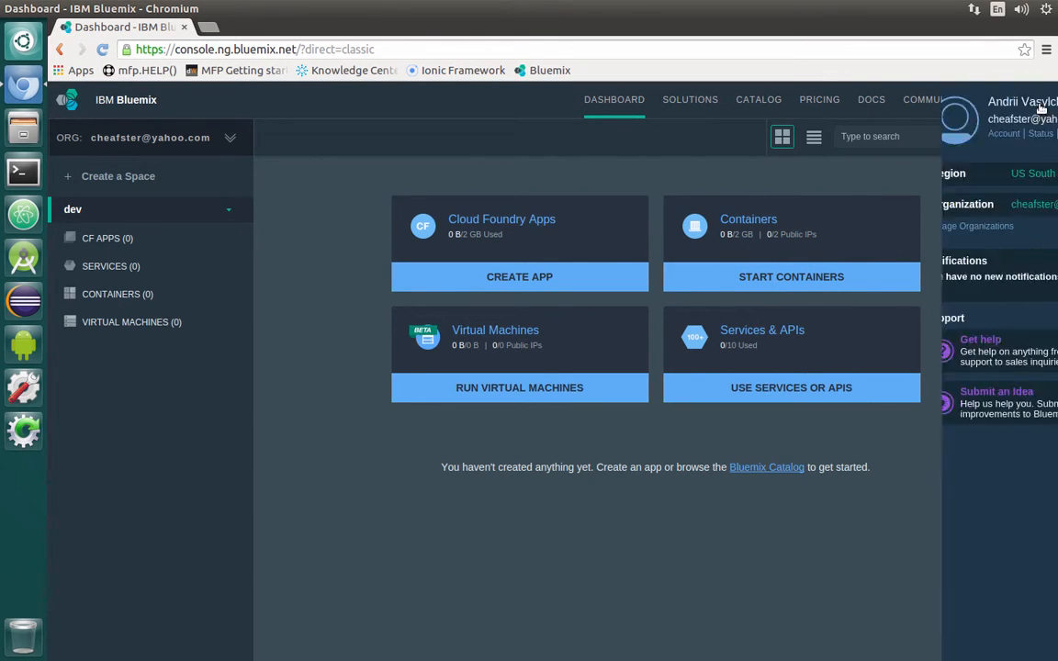
left_click(1027, 174)
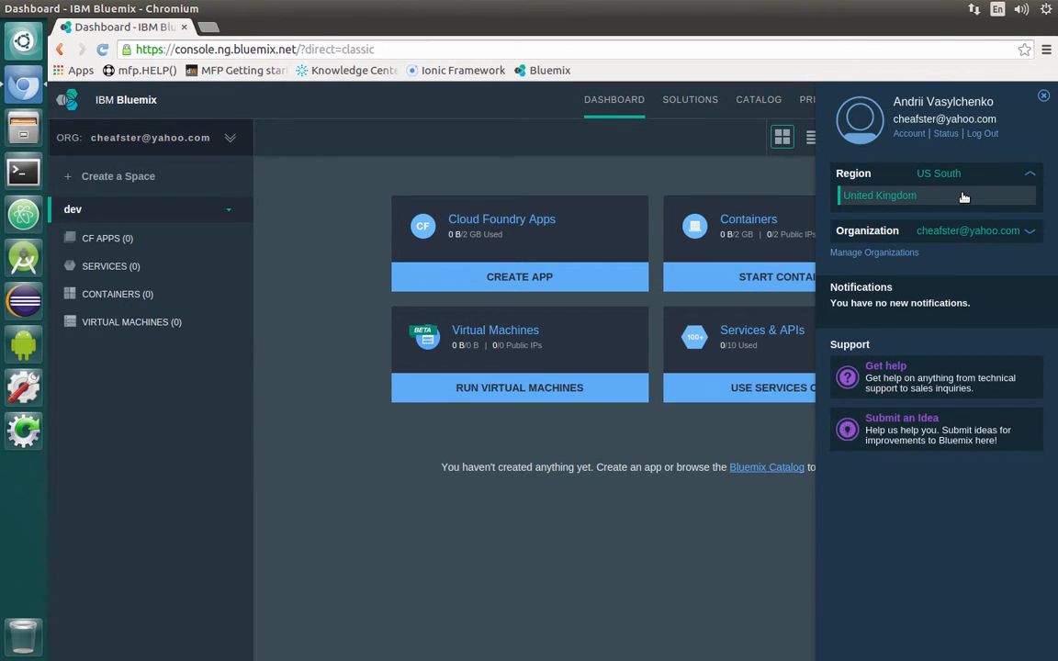
left_click(910, 197)
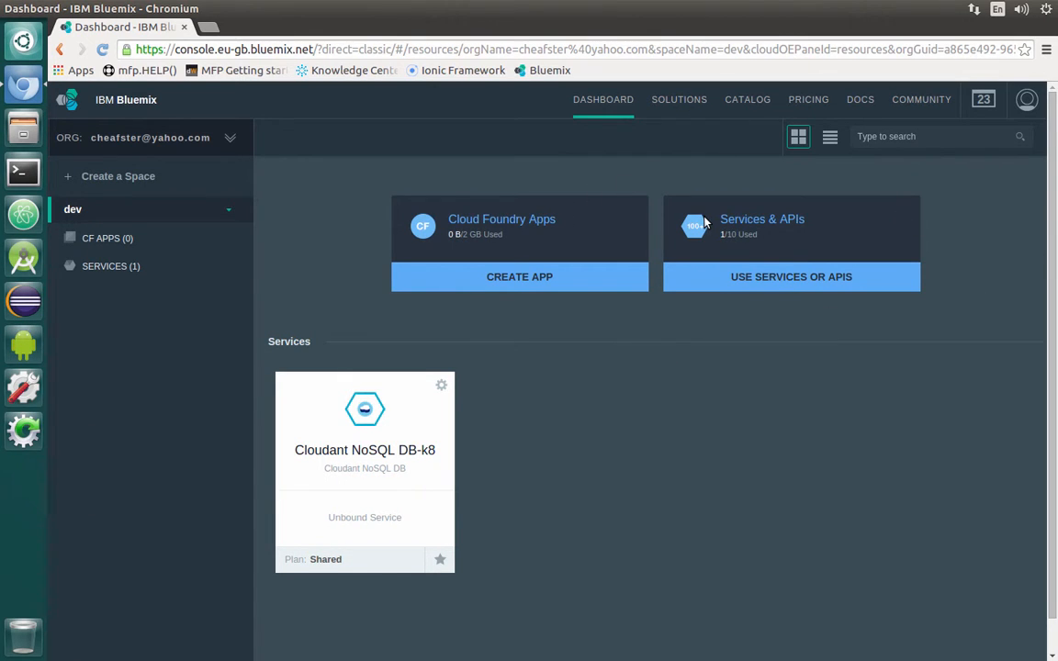
left_click(1026, 99)
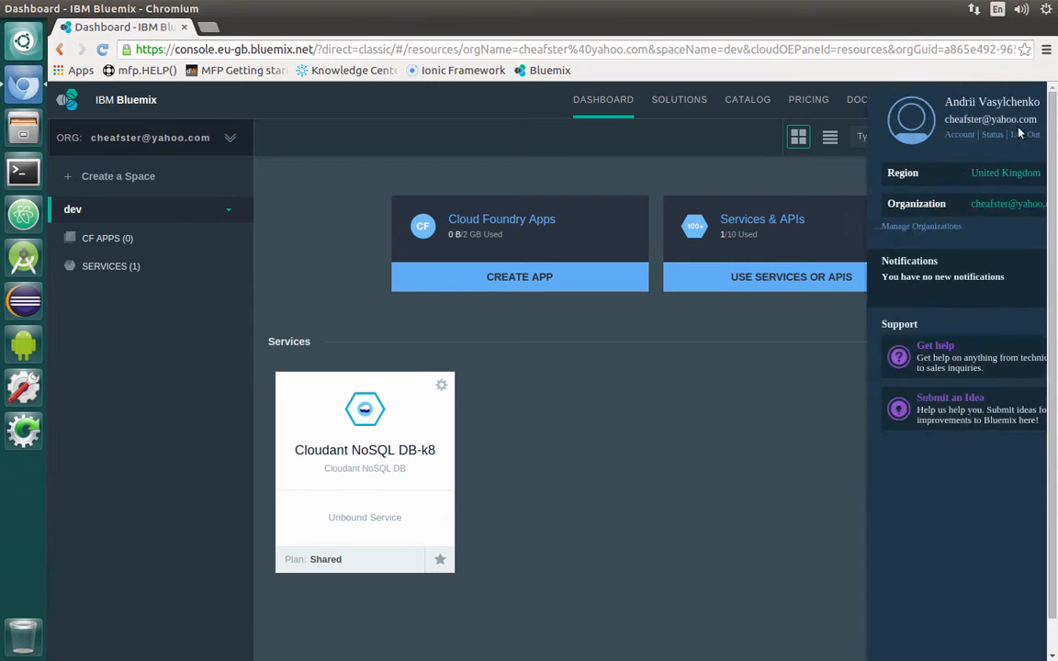
left_click(977, 180)
left_click(928, 196)
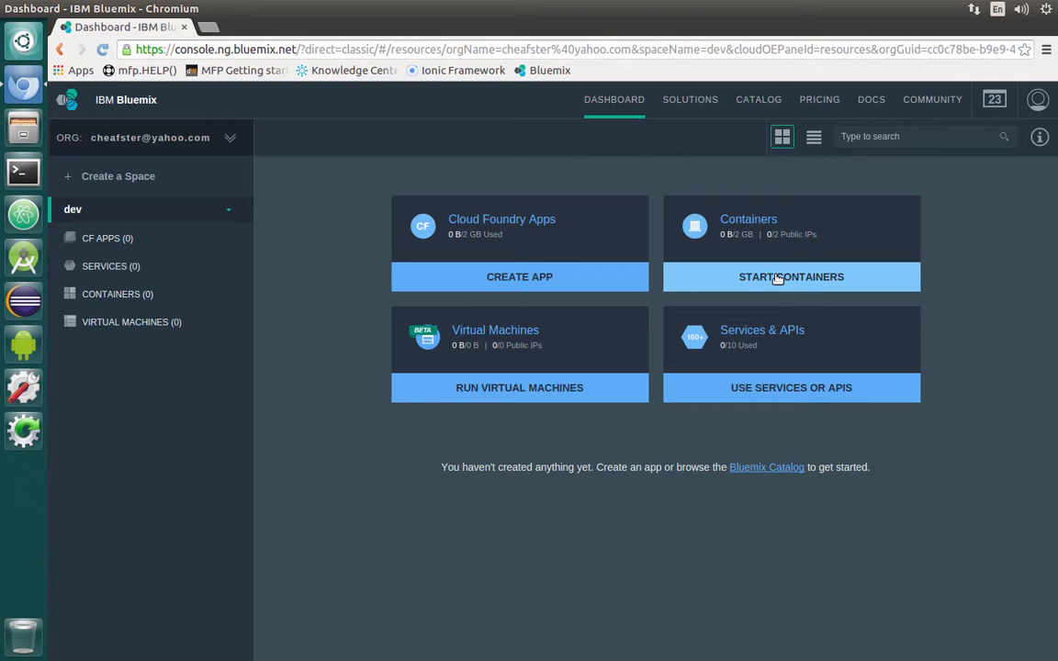
- Filter the Bluemix catalog to Containers and pick the ibm-mobilefirst-starter image
left_click(772, 101)
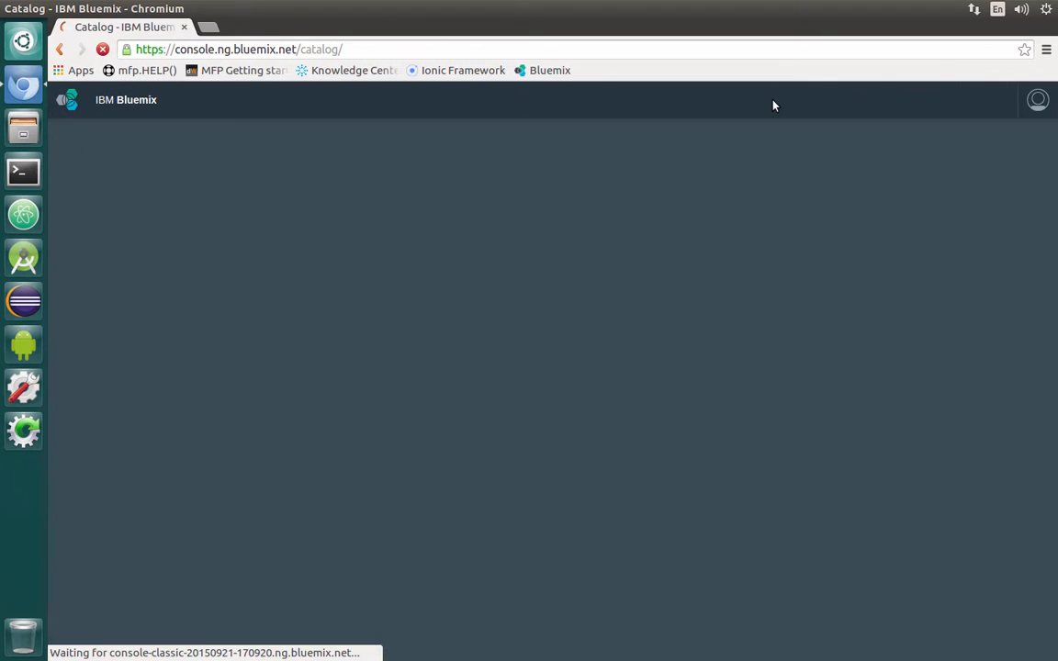
scroll(668, 398, "down", 3)
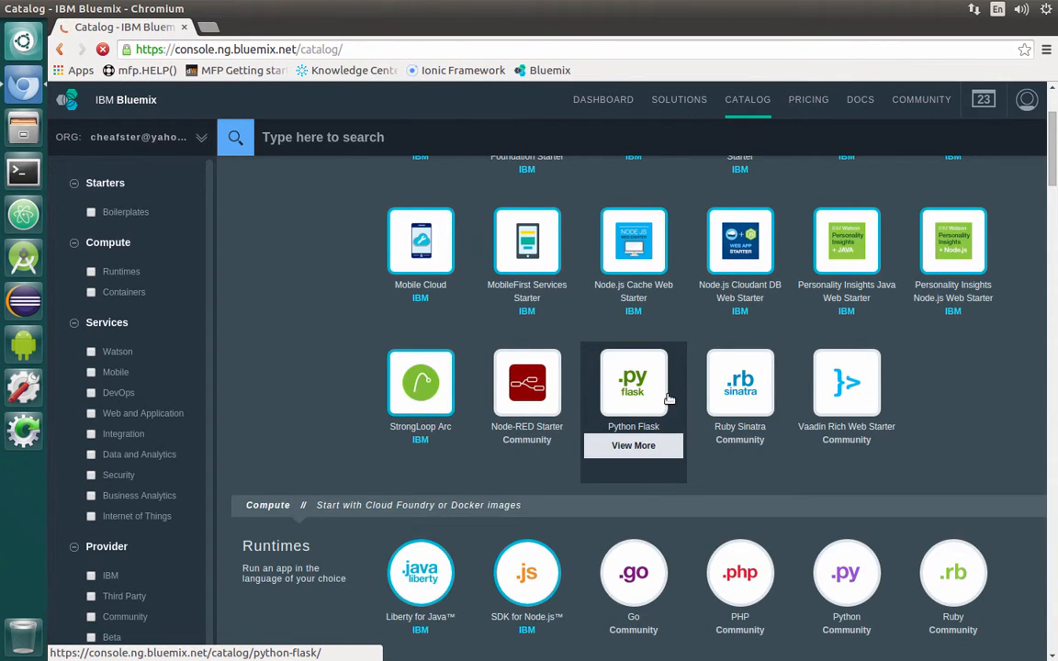
scroll(669, 399, "up", 3)
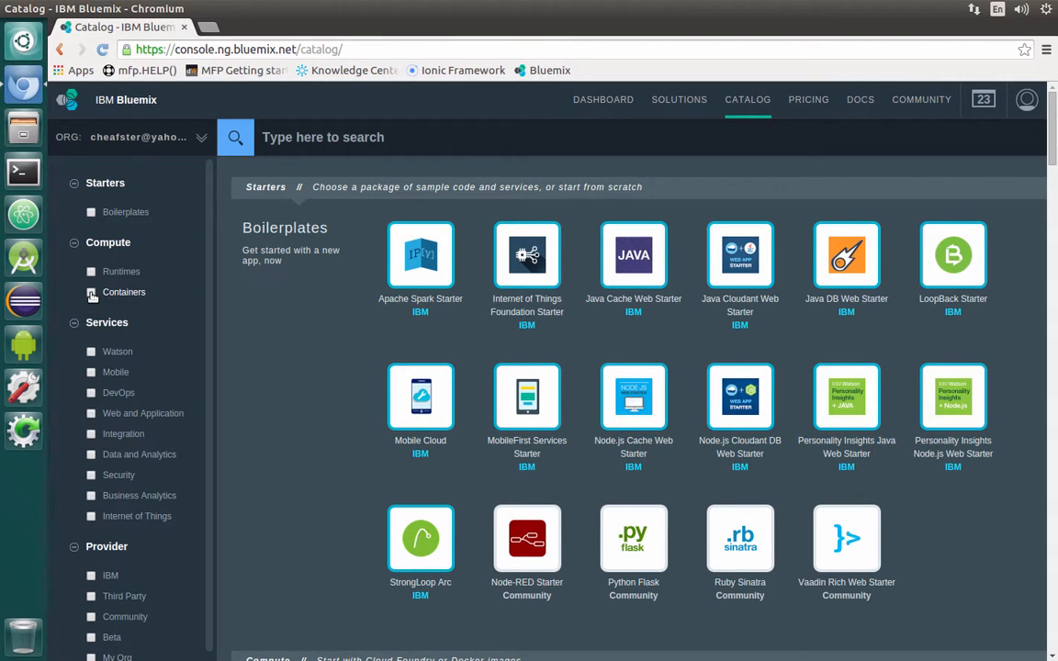
left_click(91, 292)
mouse_move(445, 298)
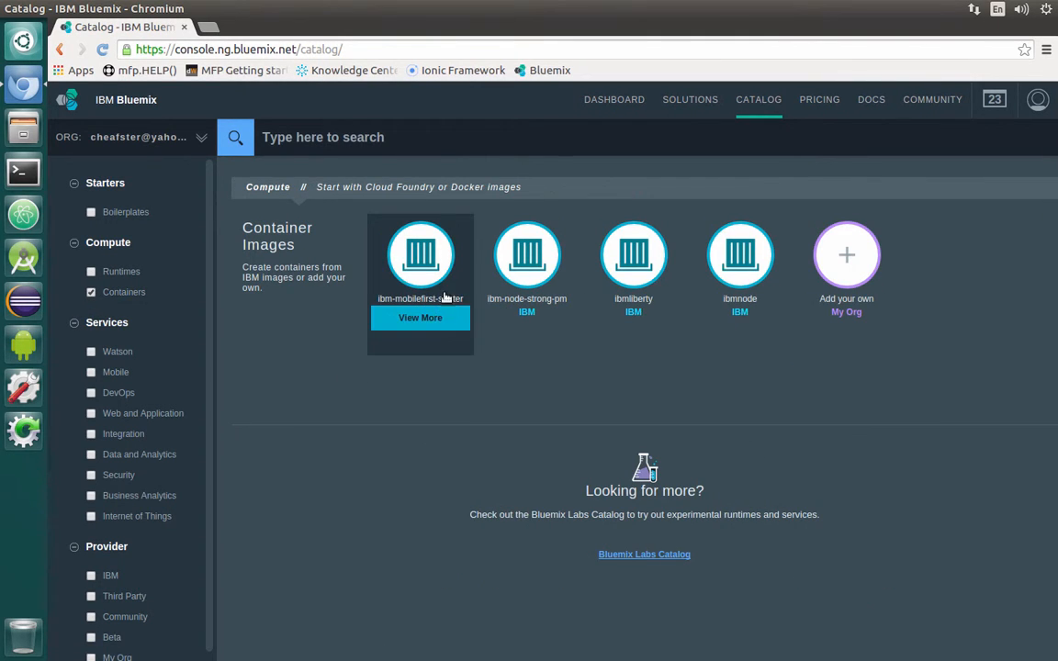
left_click(421, 265)
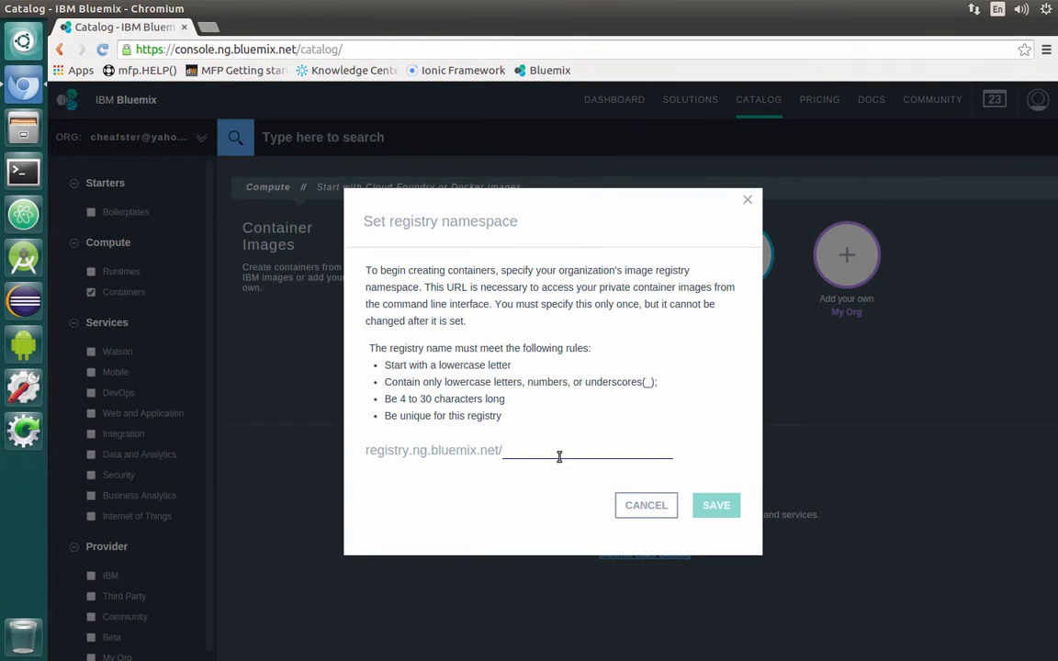
- Save mfp_help_labs as the registry namespace
left_click(560, 452)
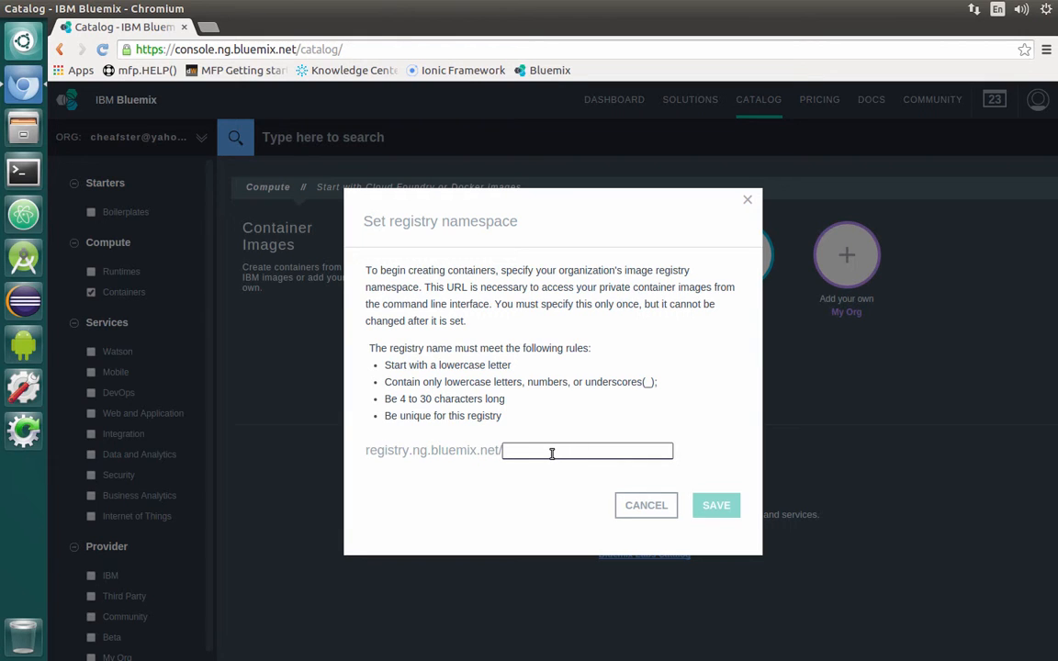
type("mfp_help")
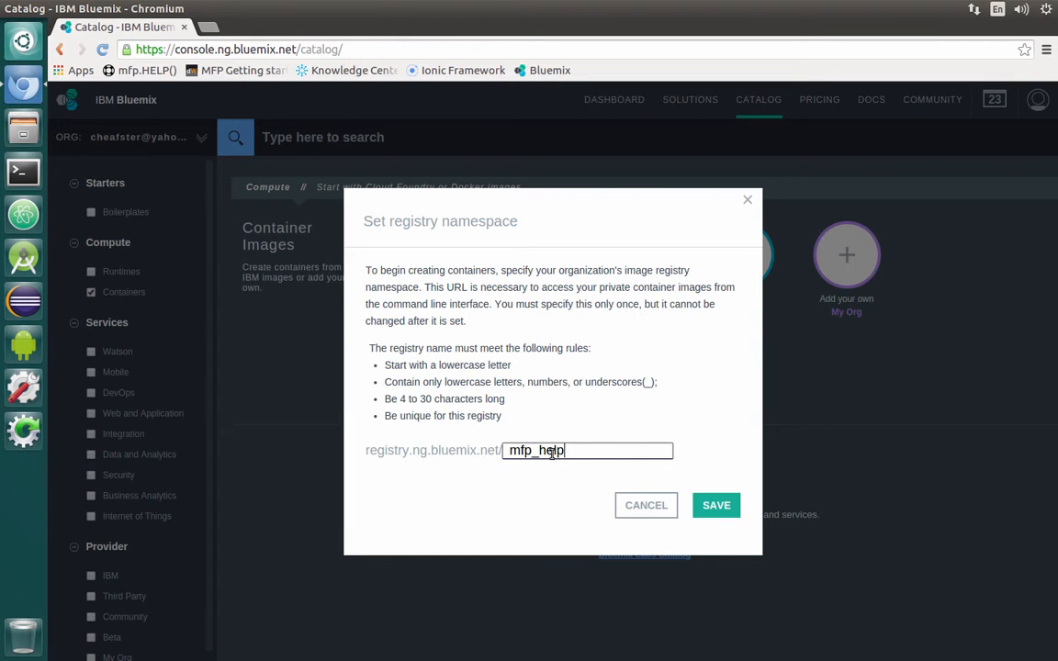
type("+")
key("BackSpace")
type("_labs")
left_click(716, 506)
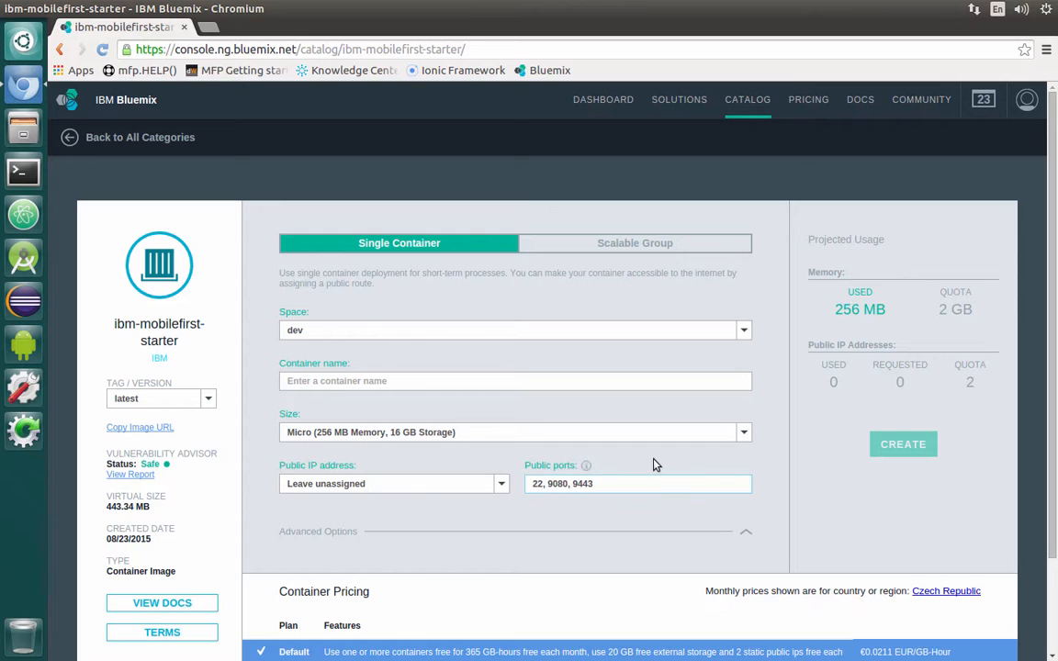
- Name the container mfp71, choose Medium 2 GB size, and request and bind a public IP
left_click(493, 382)
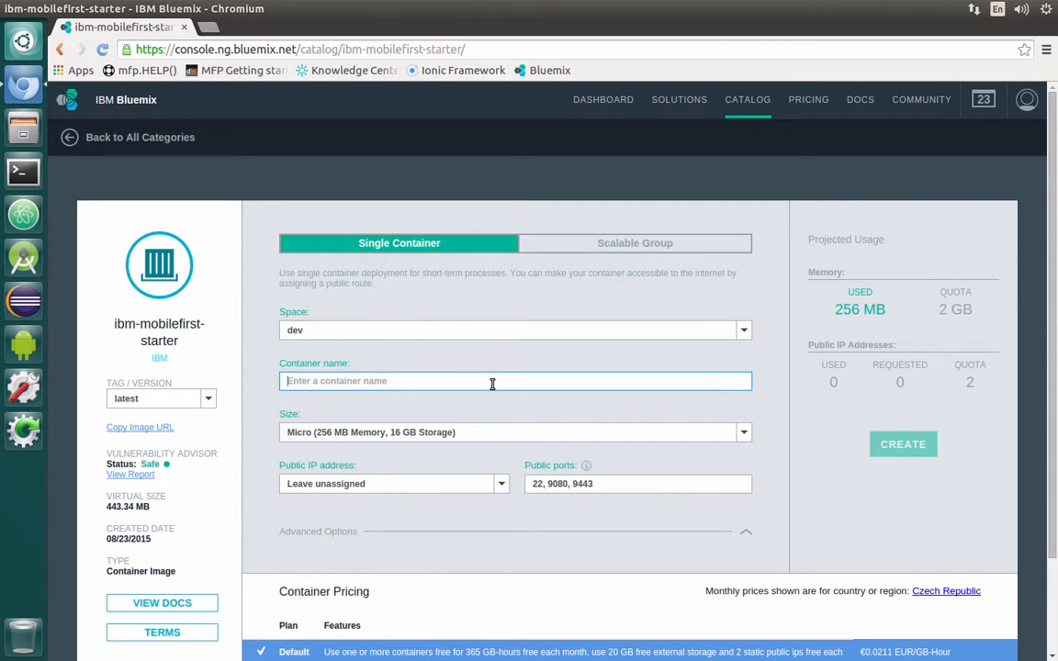
type("mfp")
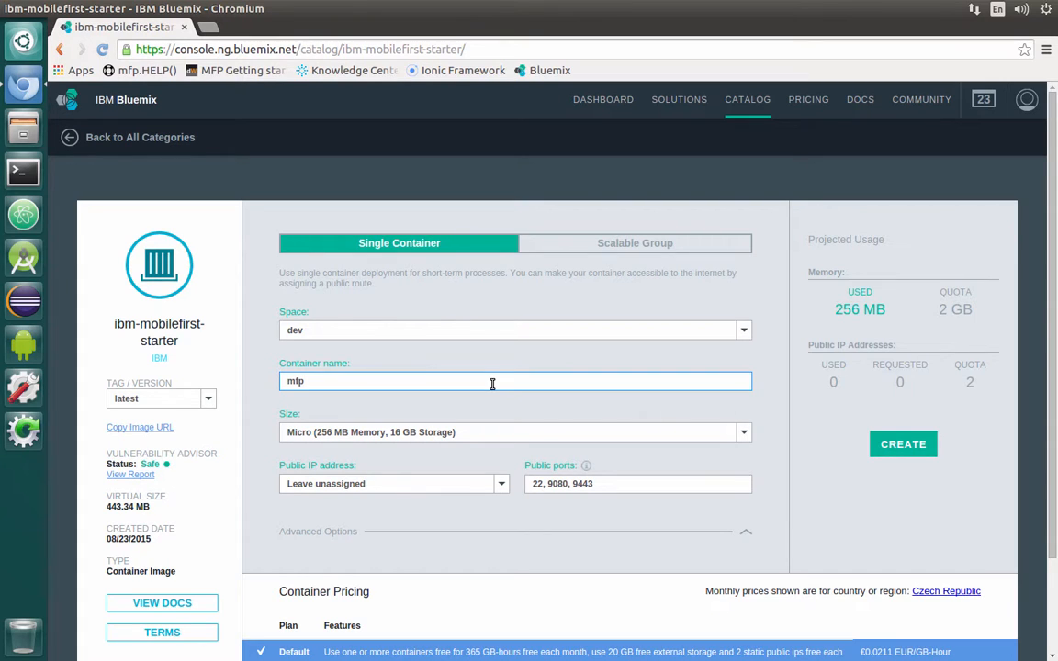
type("1")
left_click(479, 433)
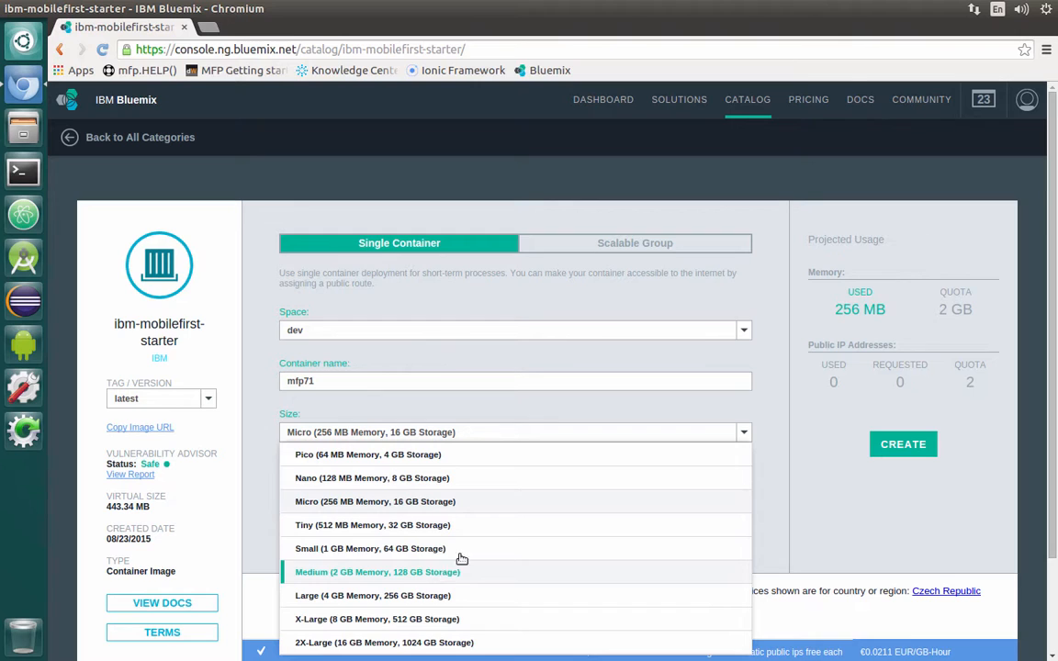
left_click(369, 576)
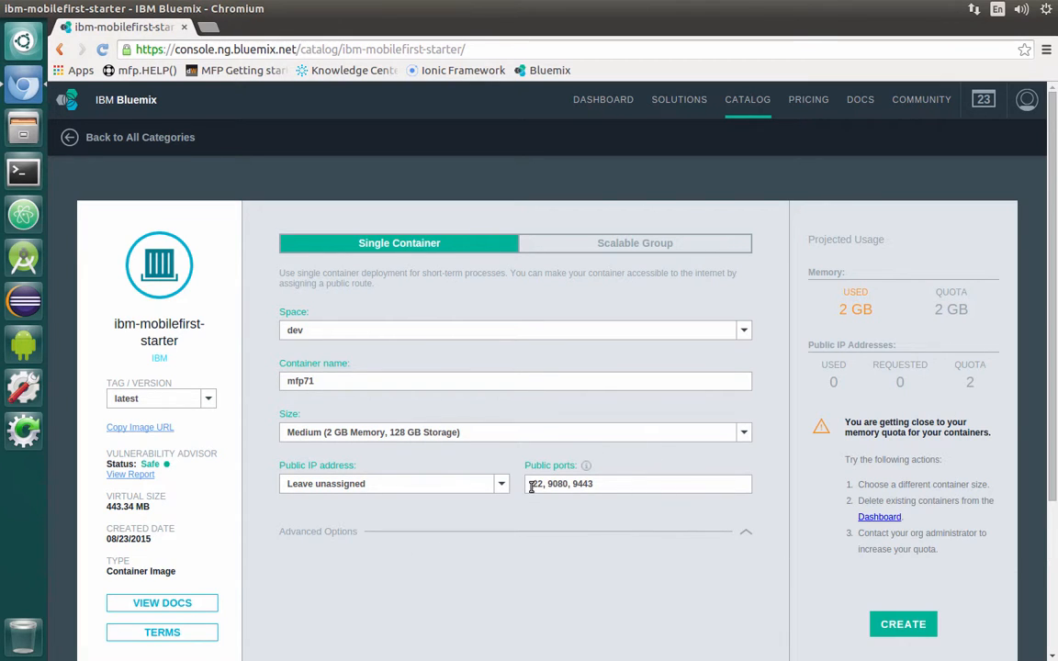
left_click(502, 484)
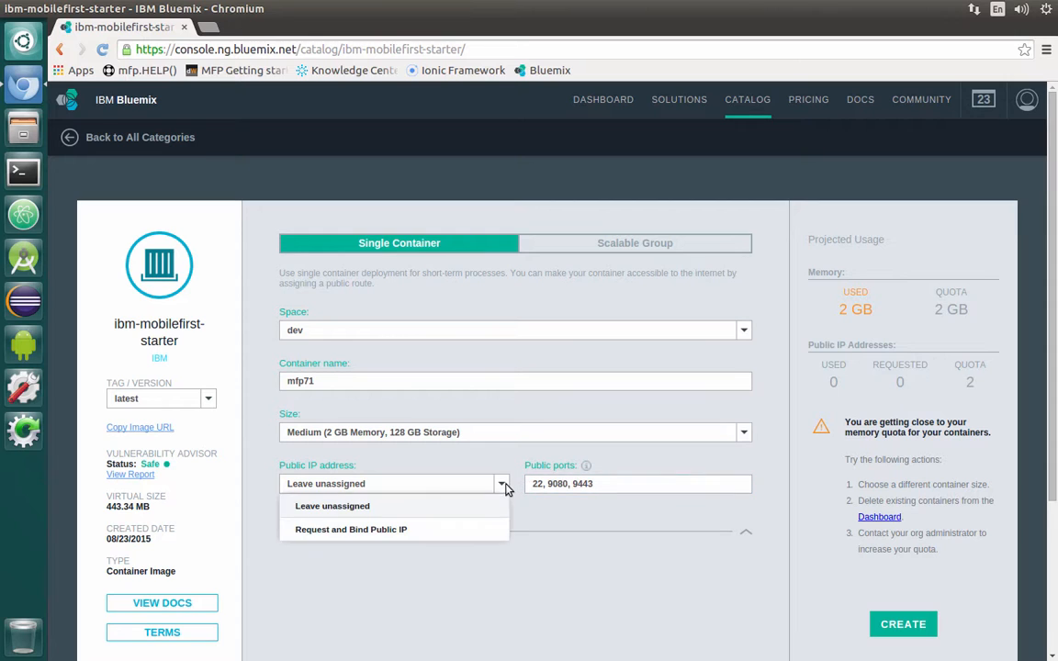
left_click(415, 530)
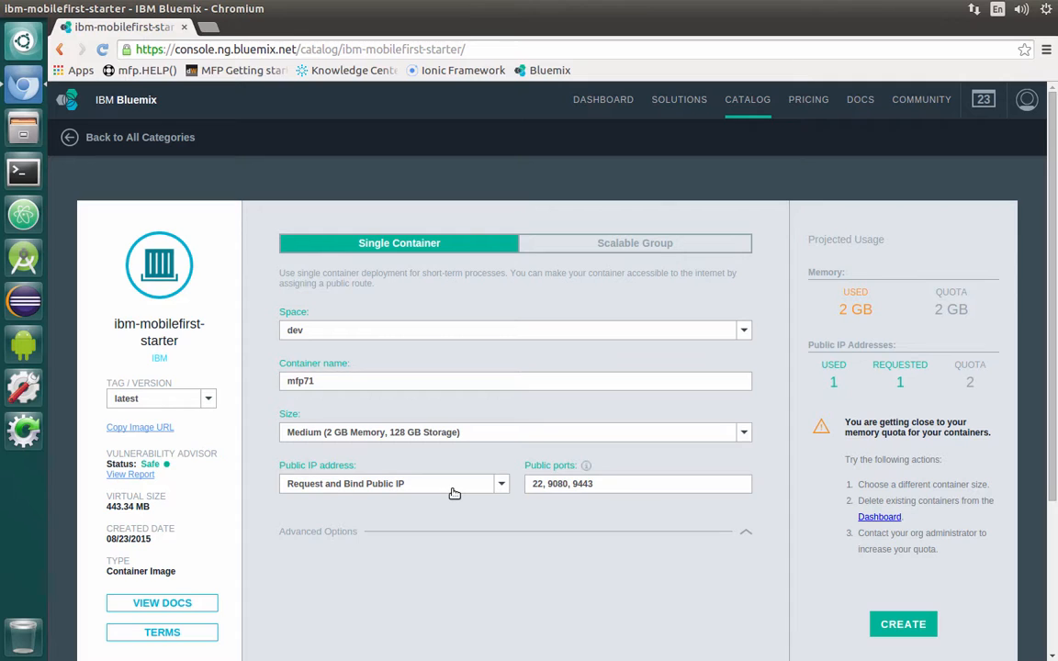
- Set the public ports to 80, 9080 and create the container
left_click(544, 483)
key("BackSpace")
key("BackSpace")
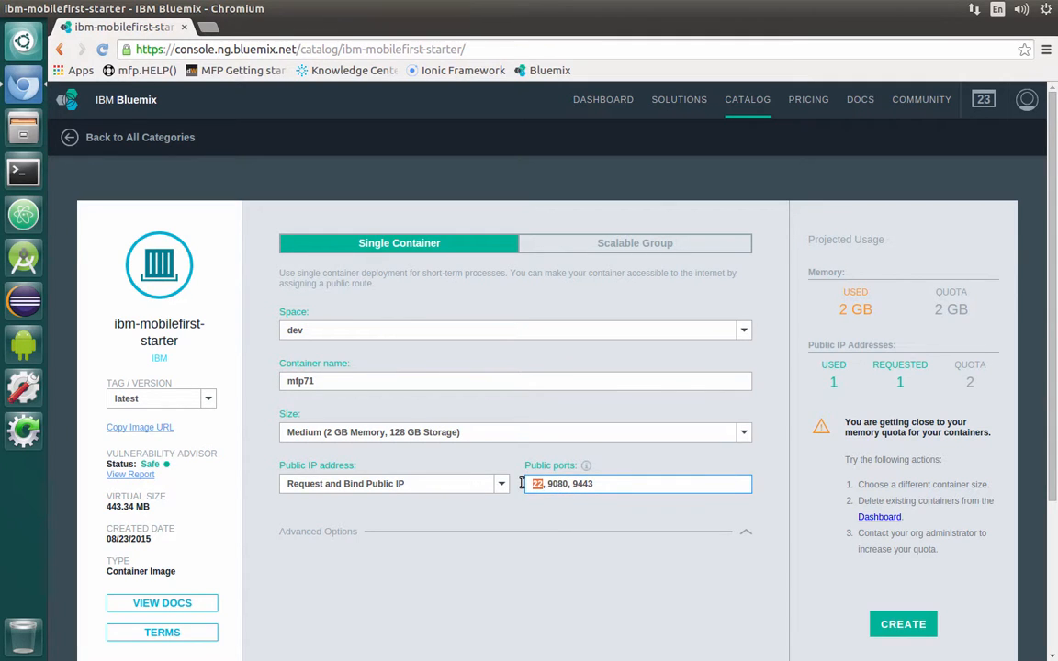
type("80")
triple_click(609, 482)
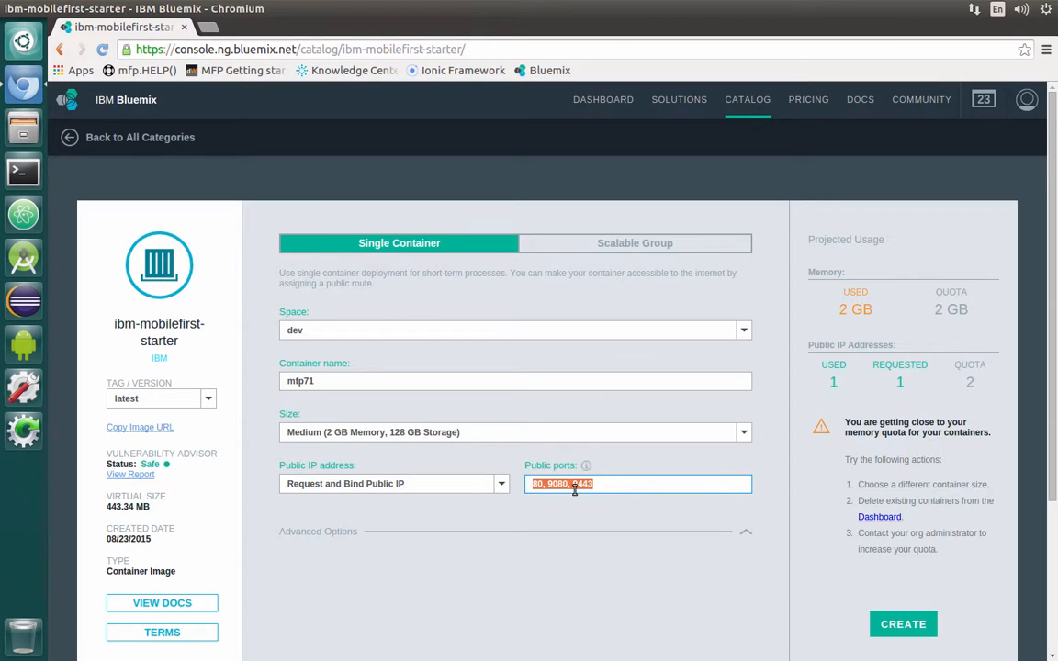
left_click_drag(605, 482, 570, 484)
key("BackSpace")
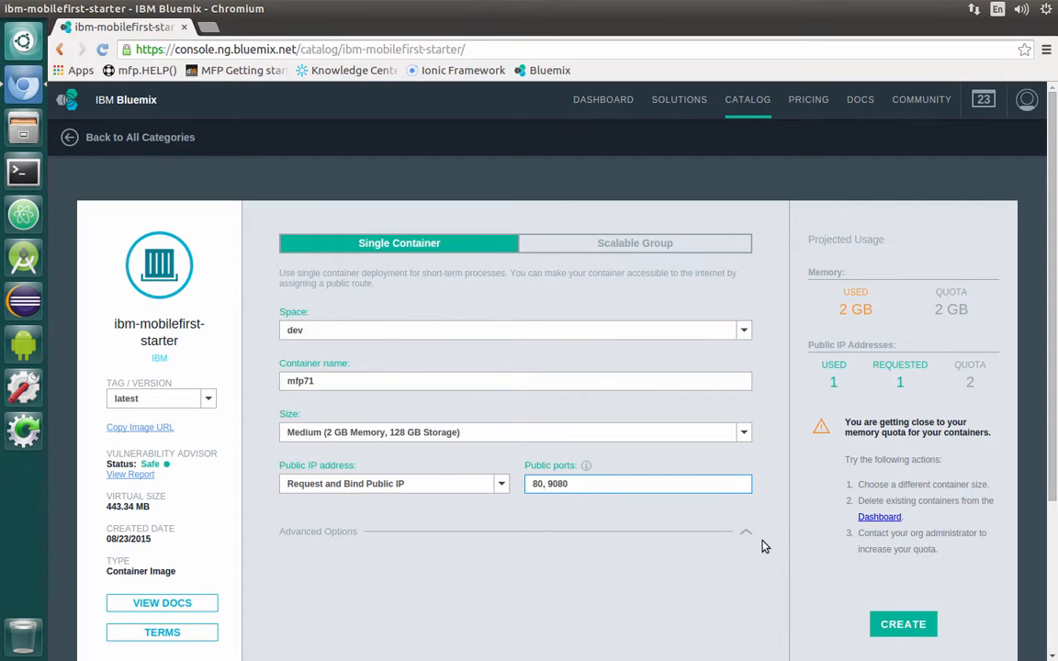
left_click(898, 625)
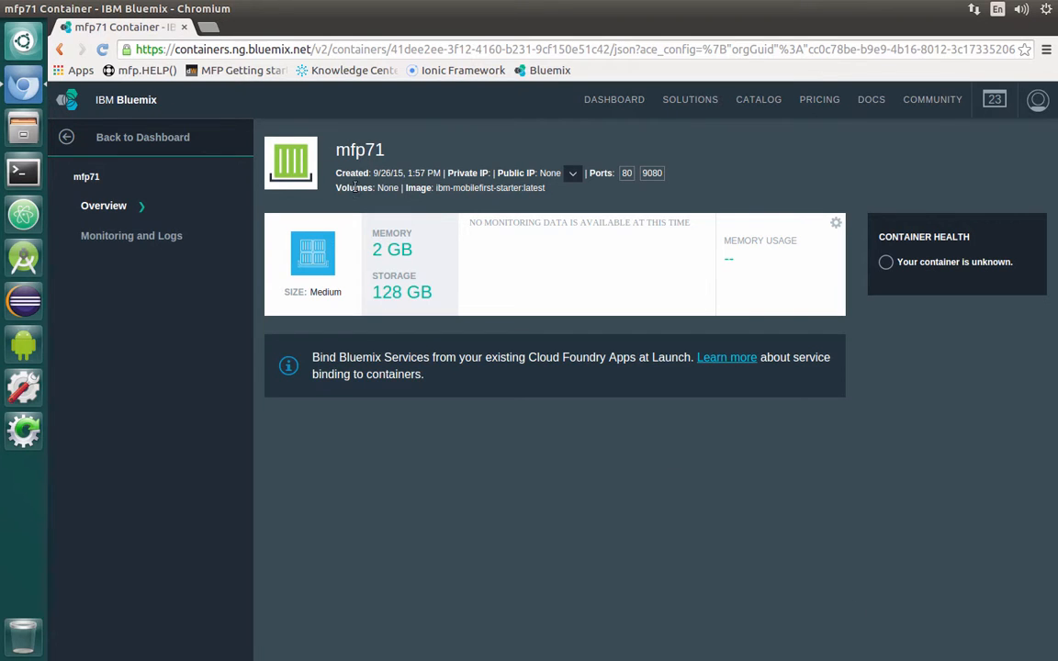
- Return to the dashboard, where mfp71 is listed with public IP 134.168.22.184
left_click(135, 139)
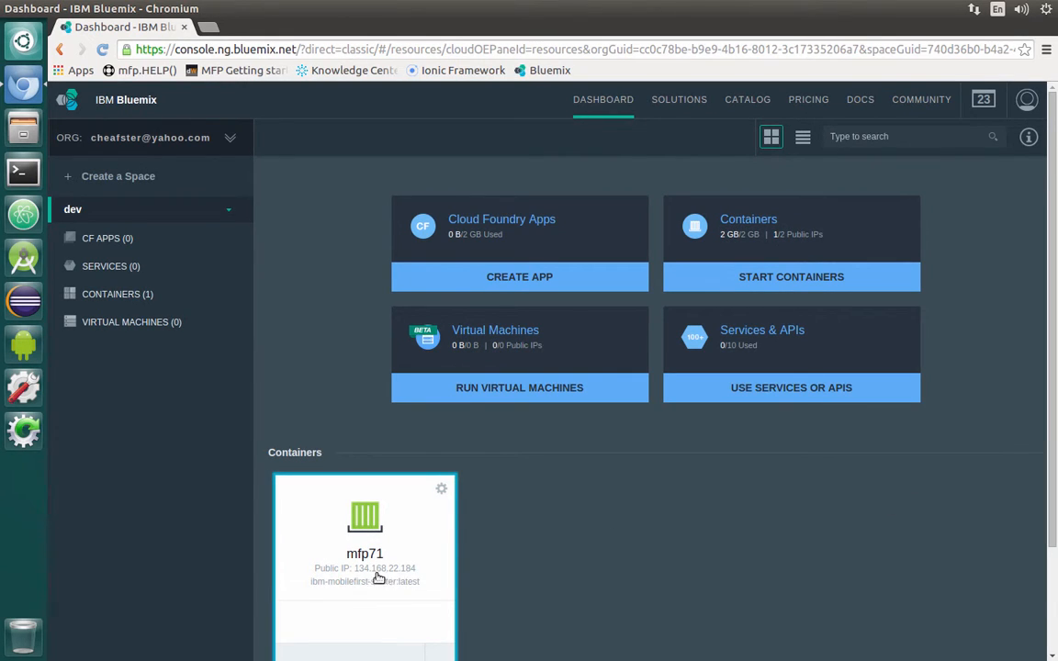
- Copy mfp71's public IP 134.168.22.184 from its overview and open a new browser tab
scroll(560, 526, "down", 1)
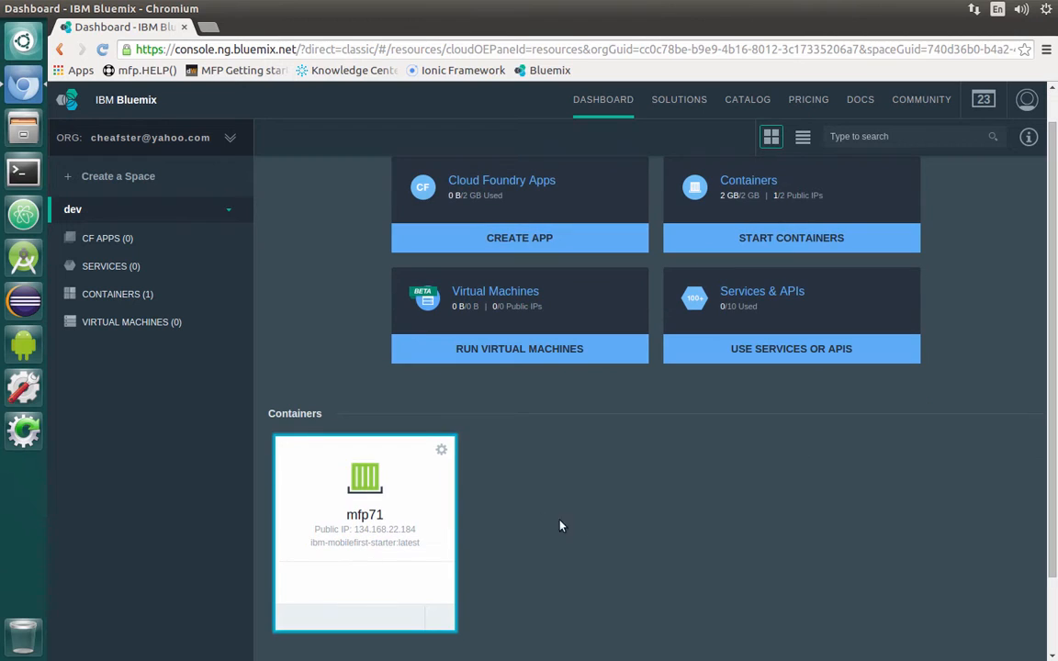
left_click(356, 512)
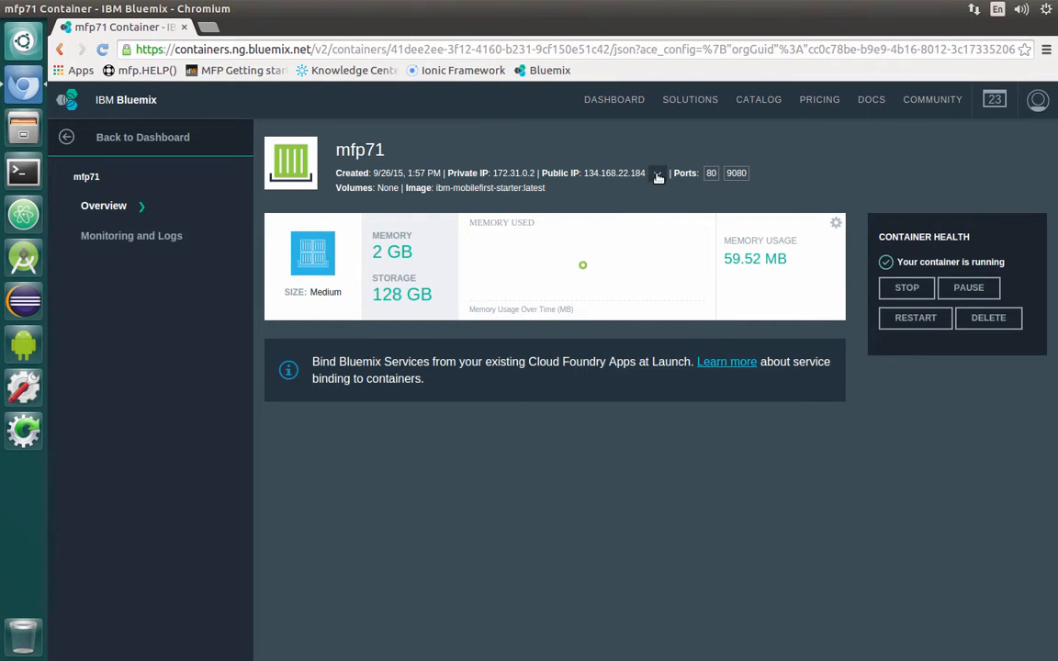
left_click_drag(646, 173, 586, 176)
key("ctrl+c")
right_click(589, 167)
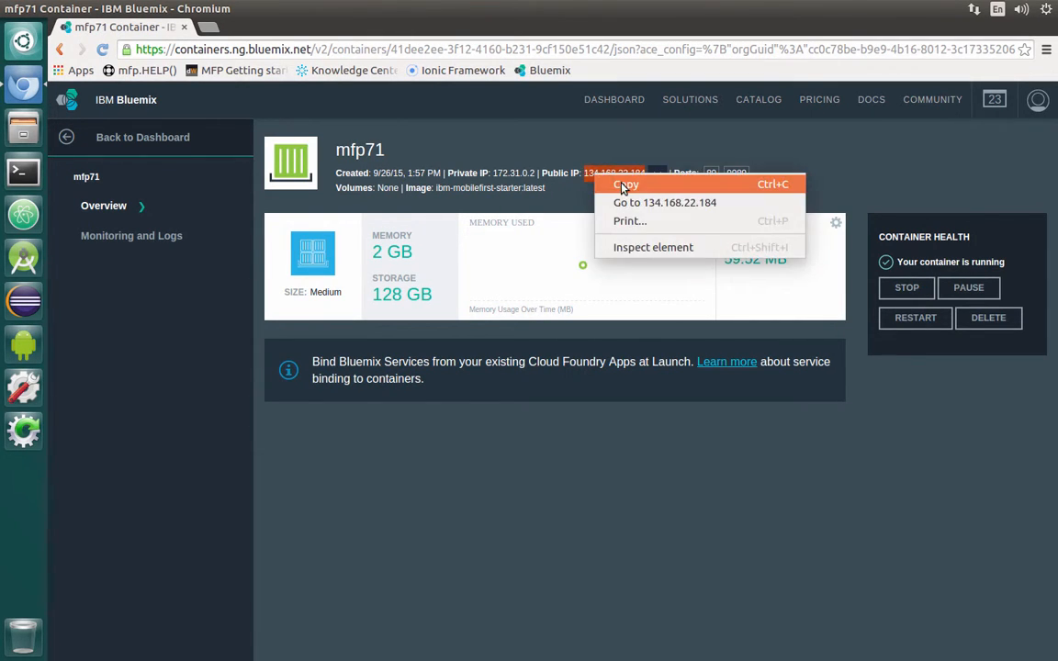
left_click(618, 183)
left_click(207, 28)
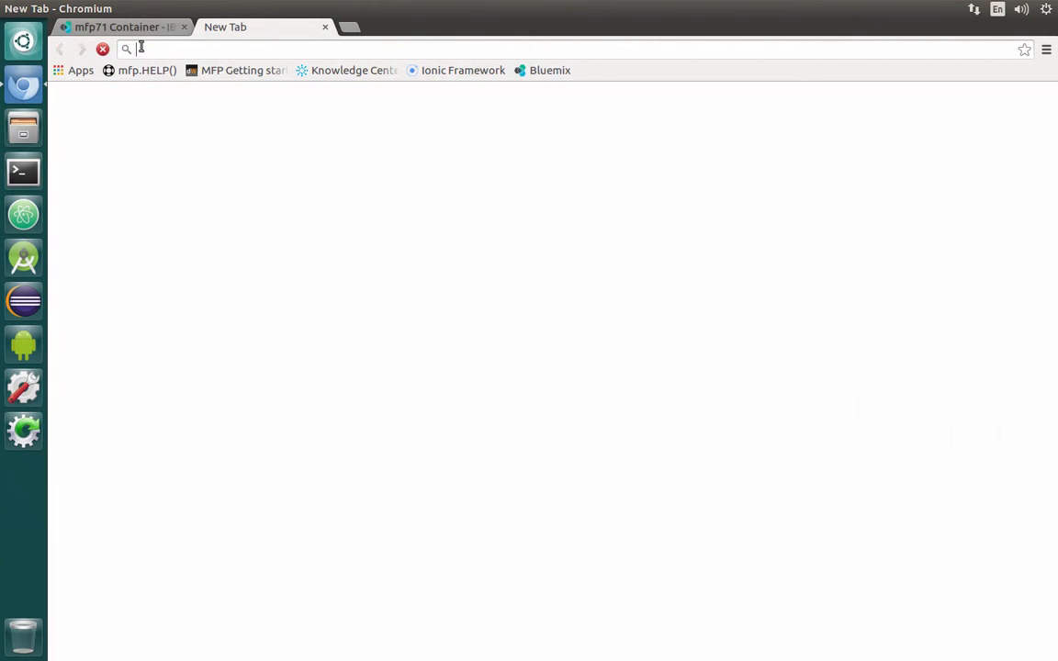
- Load the container's public IP 134.168.22.184 in the new tab
right_click(156, 49)
left_click(194, 120)
key("Return")
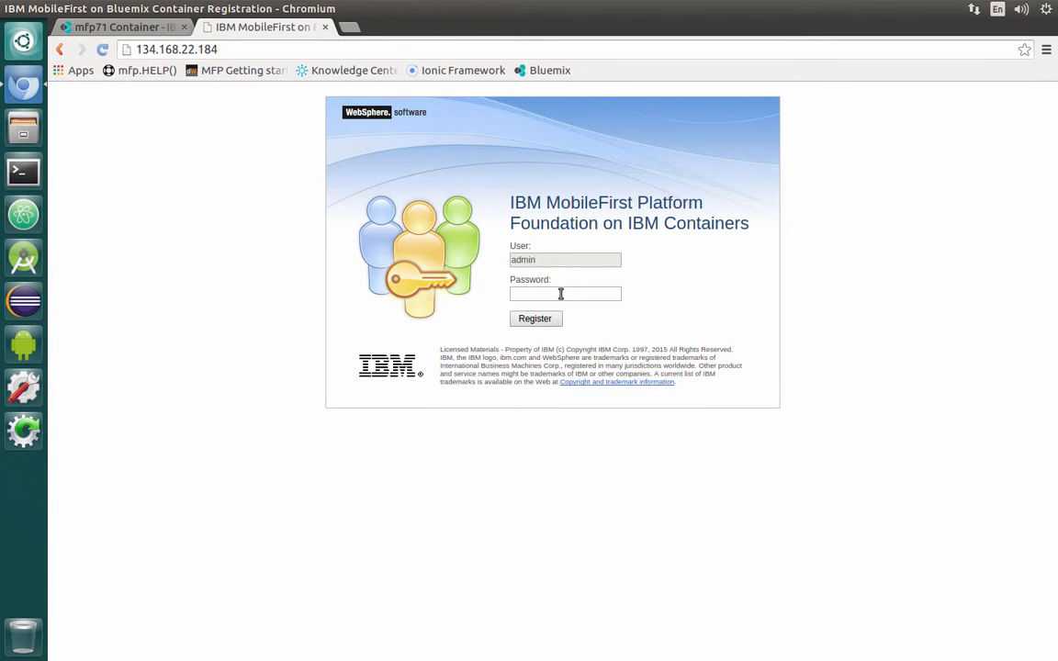
- Enter the registration password and register on the container's page
left_click(559, 292)
type("admin")
left_click(551, 327)
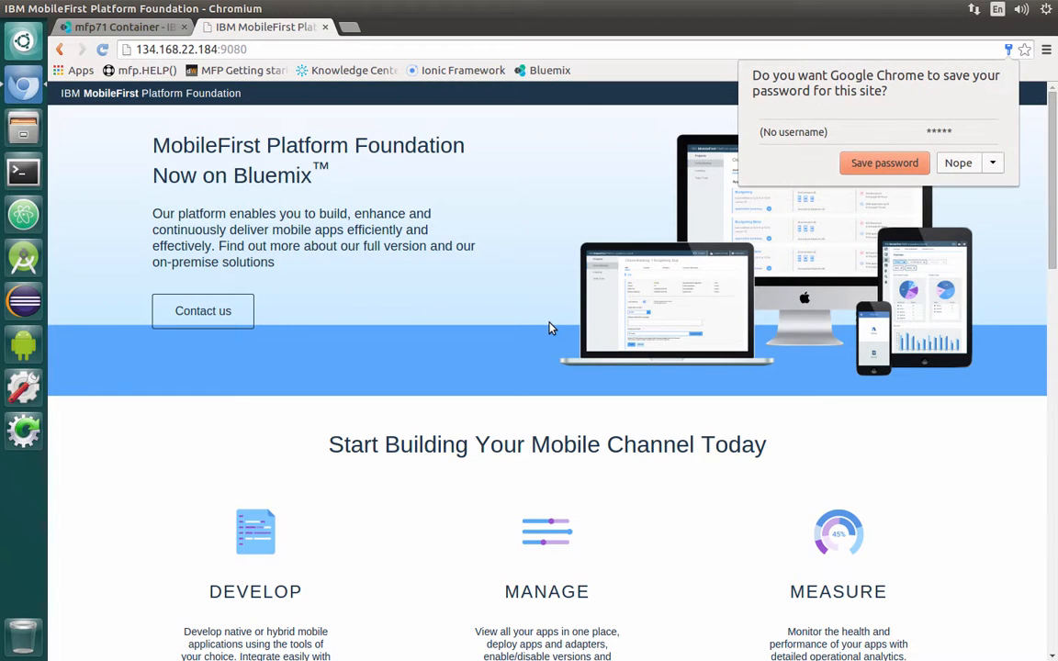
- Decline saving the password and launch the Operations Console from the MANAGE section
left_click(962, 165)
scroll(916, 449, "down", 4)
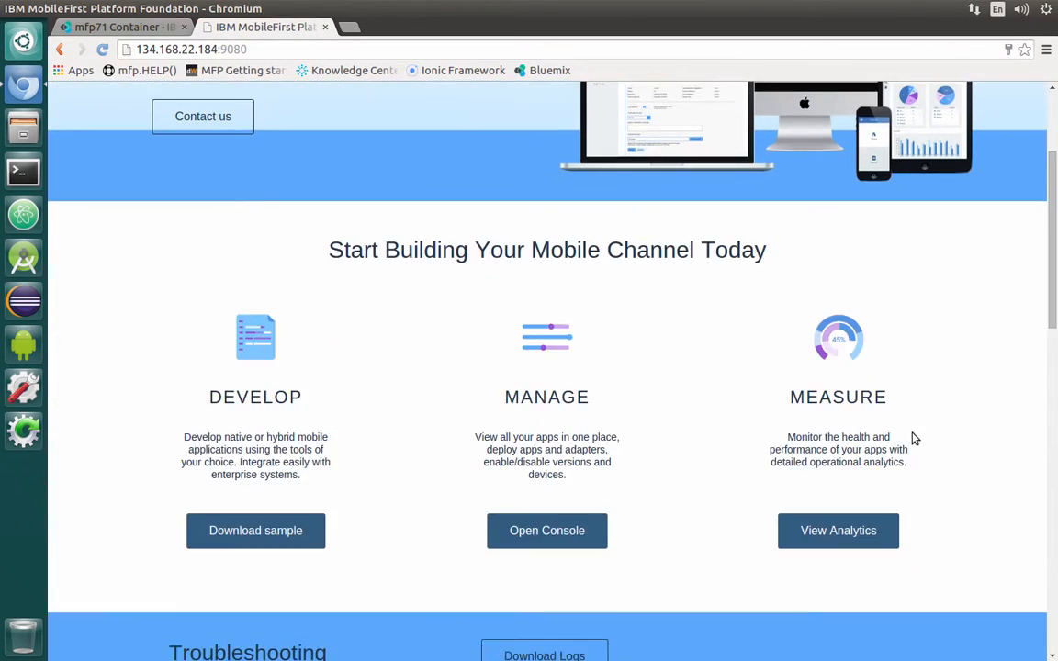
scroll(939, 507, "down", 8)
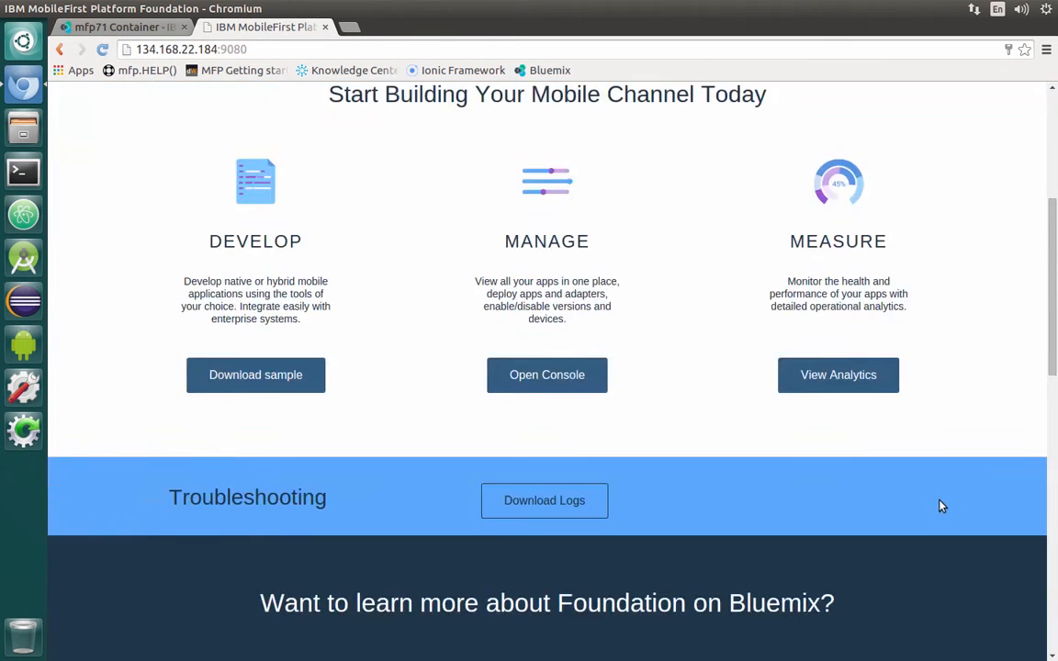
scroll(944, 505, "up", 3)
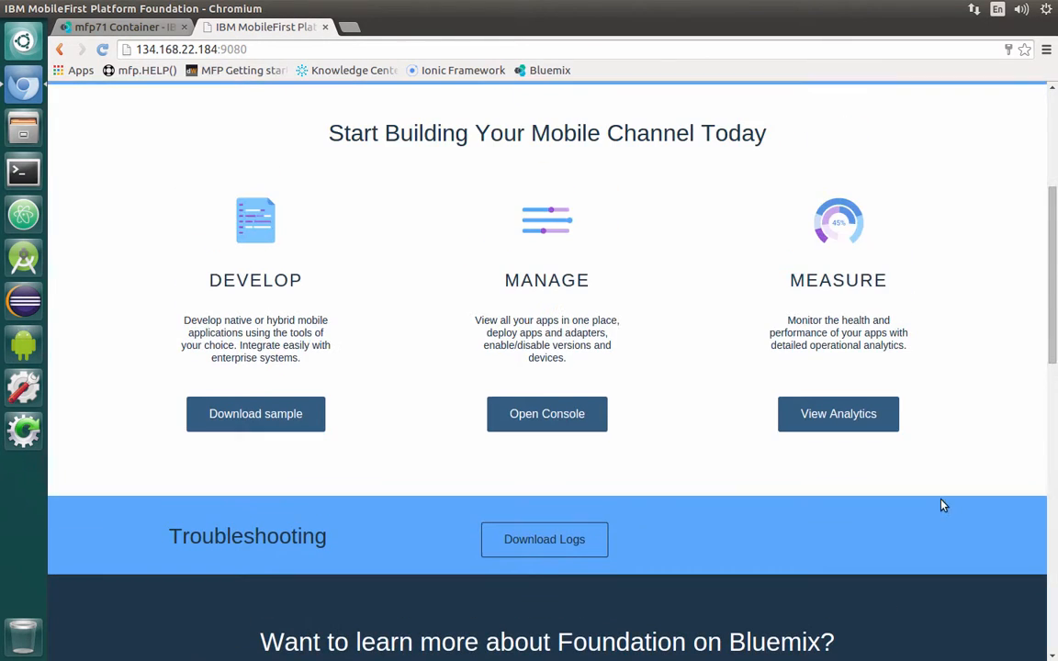
left_click(548, 416)
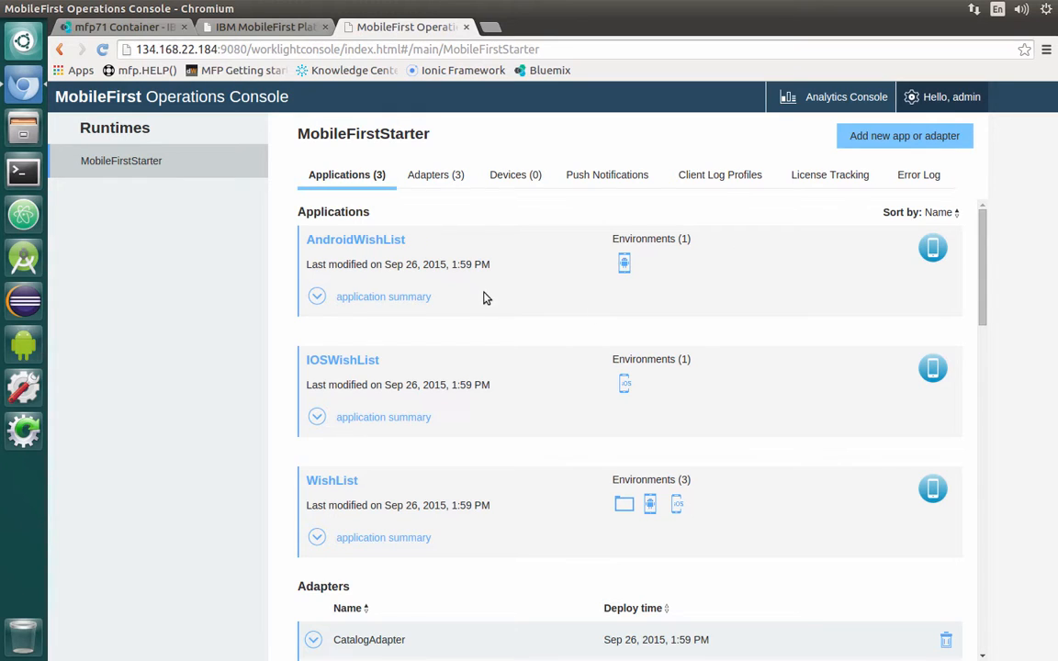
left_click(323, 301)
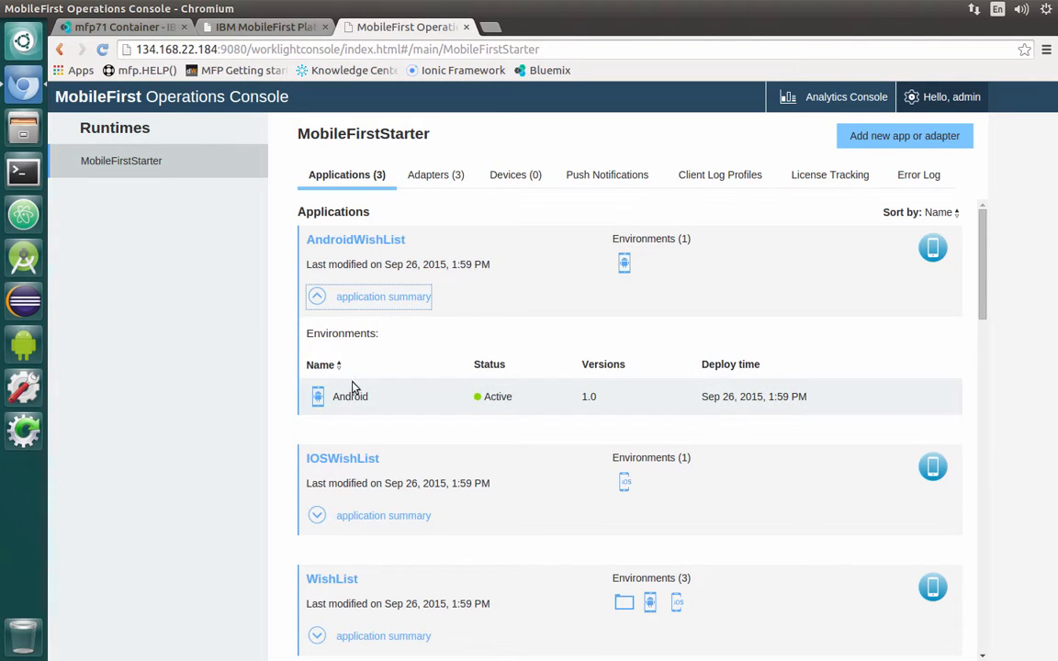
left_click(357, 401)
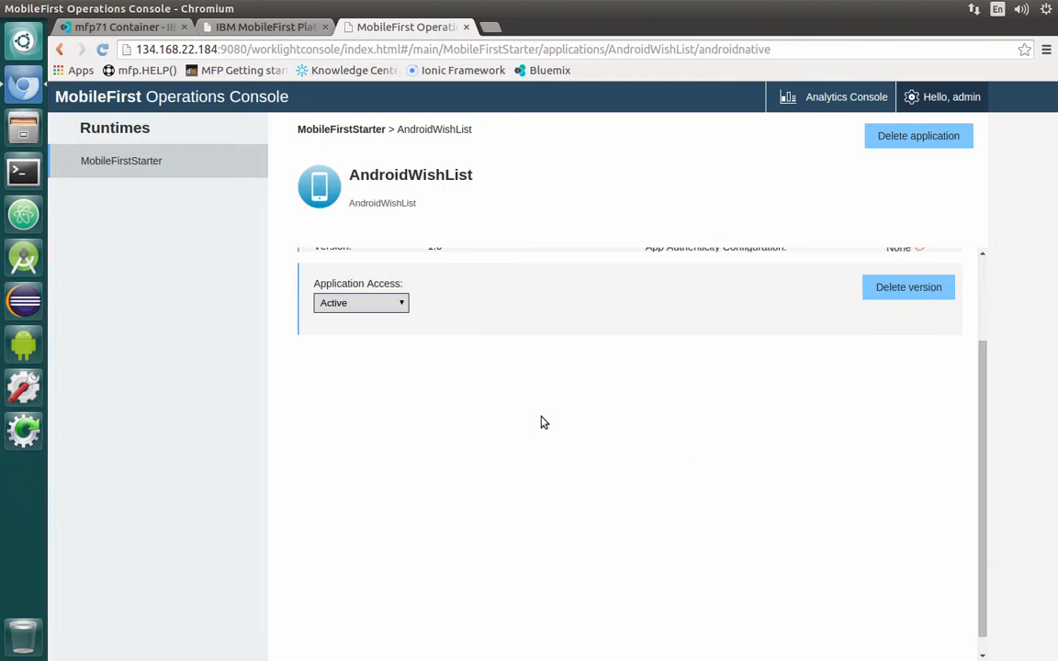
left_click(341, 130)
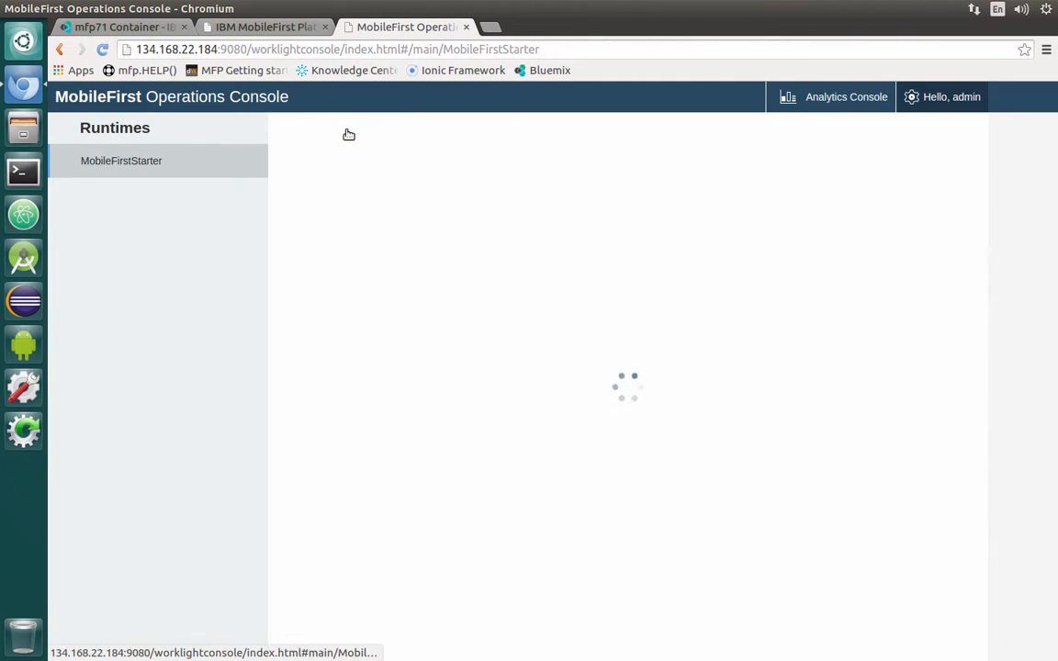